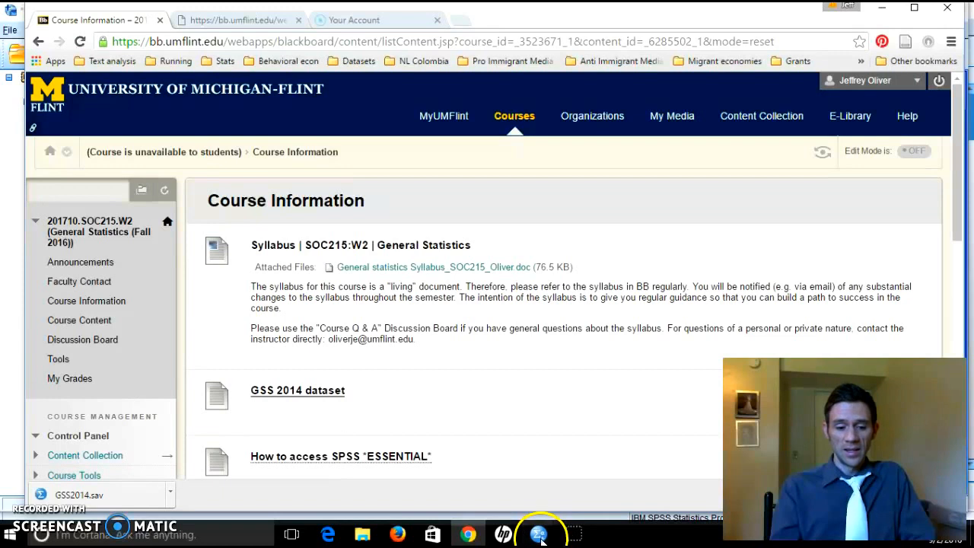
Step: Switch to the SPSS Statistics Data Editor showing GSS2008.sav and look at the options for opening a data file
{"action": "left_click", "coordinate": [630, 465]}
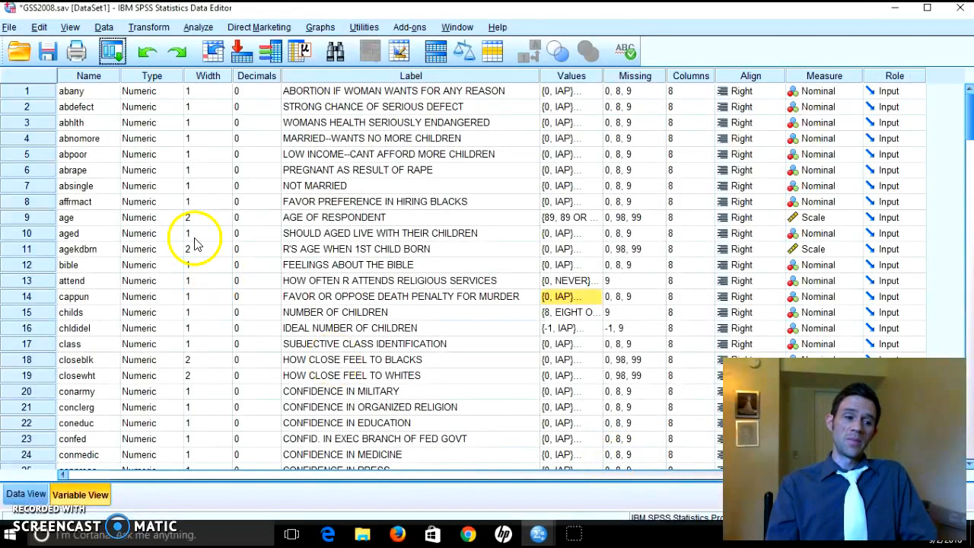
{"action": "left_click", "coordinate": [9, 27]}
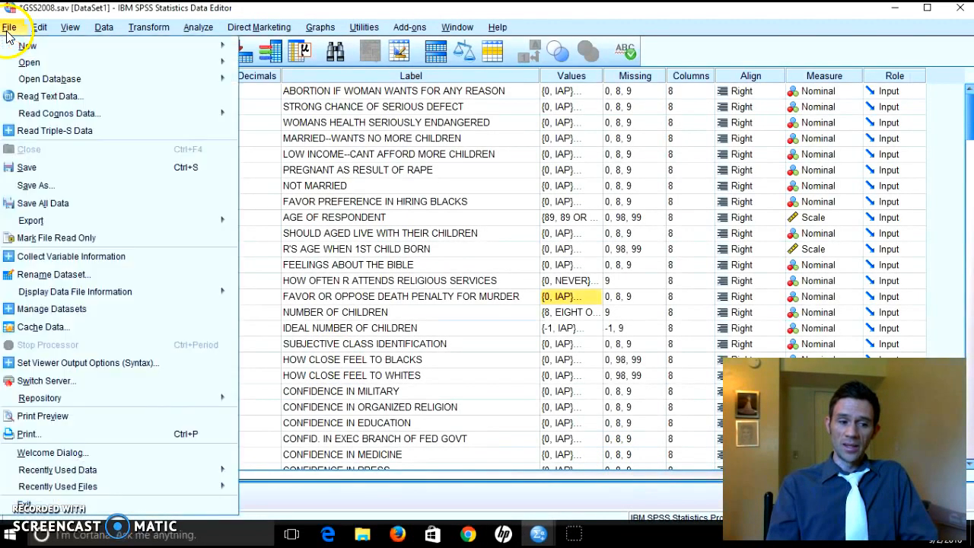
{"action": "mouse_move", "coordinate": [30, 62]}
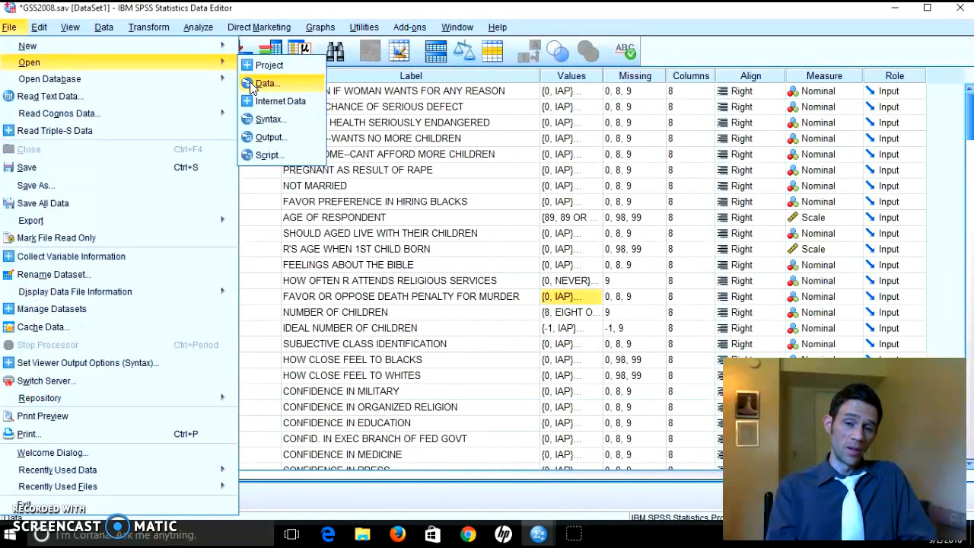
{"action": "left_click", "coordinate": [369, 25]}
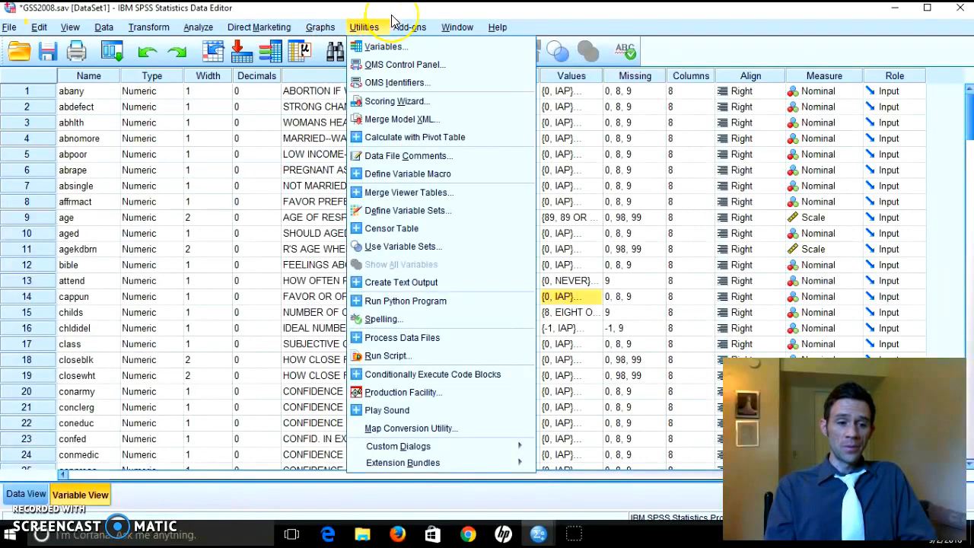
{"action": "left_click", "coordinate": [392, 19]}
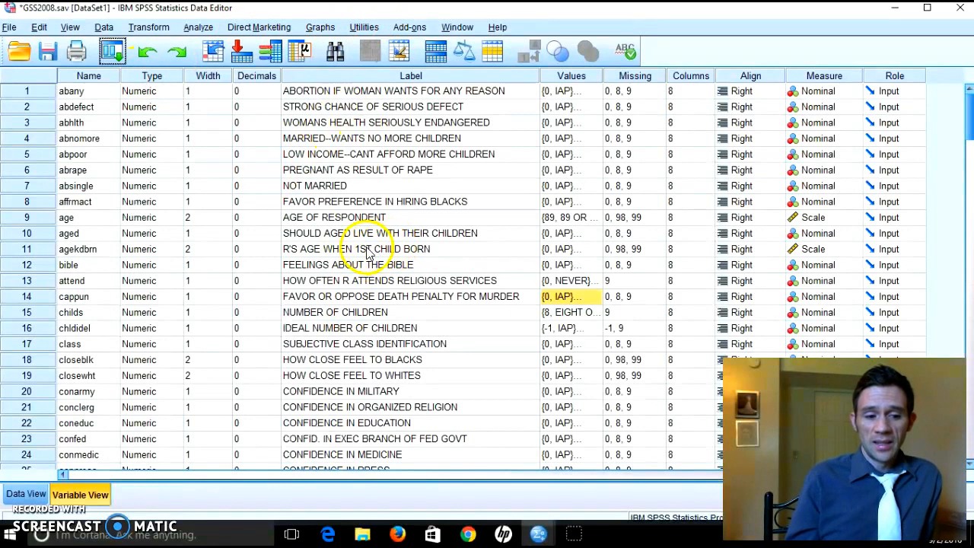
Step: Locate the confidence in military and age of respondent variables in the dataset's variable list
{"action": "left_click", "coordinate": [342, 238]}
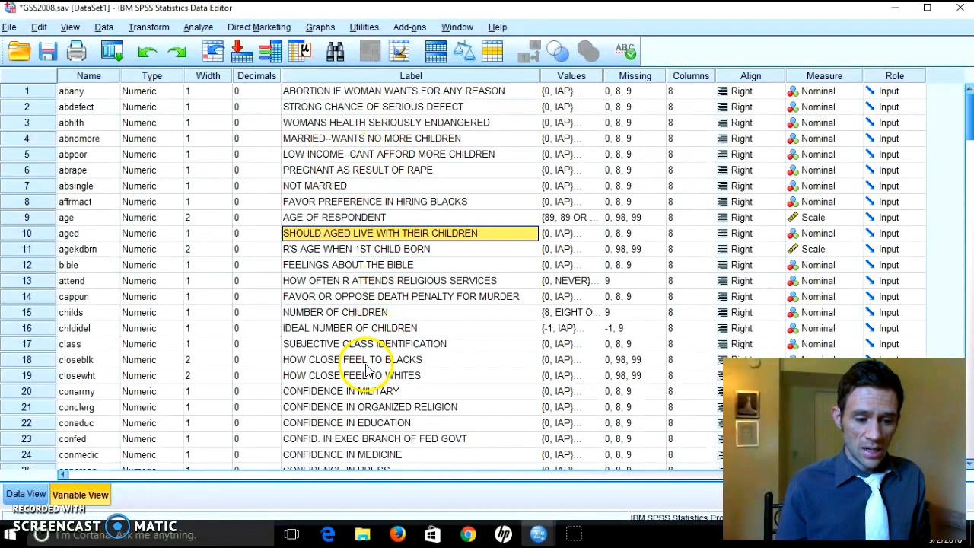
{"action": "left_click", "coordinate": [357, 394]}
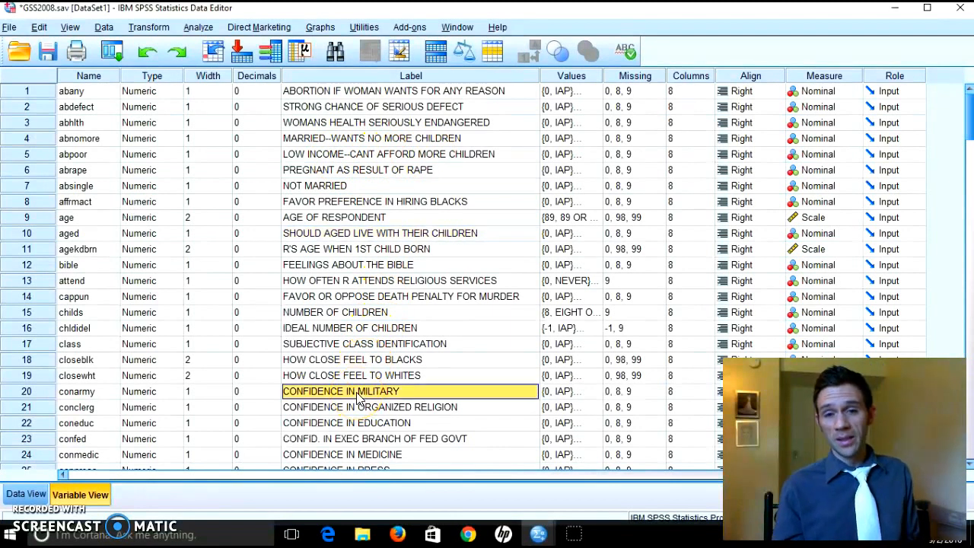
{"action": "left_click", "coordinate": [318, 220]}
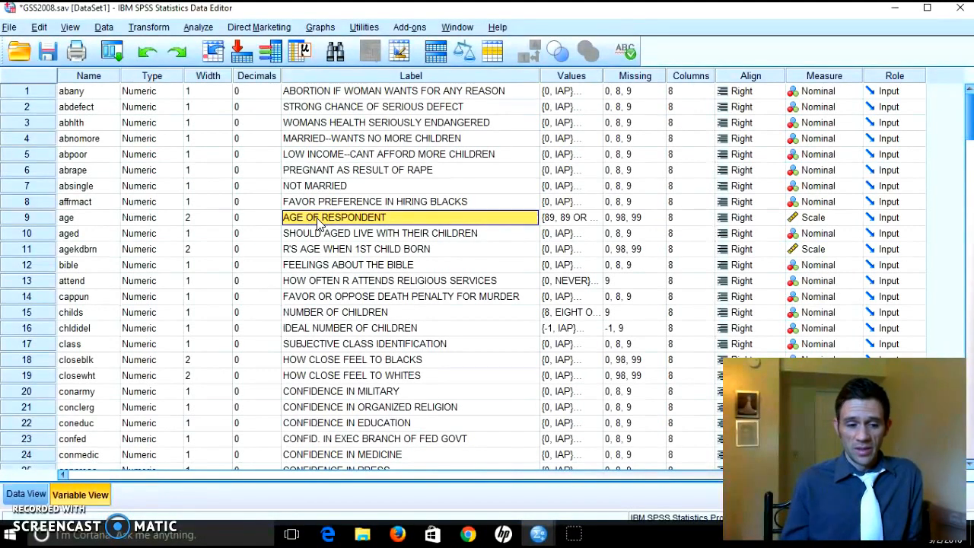
{"action": "left_click", "coordinate": [350, 219]}
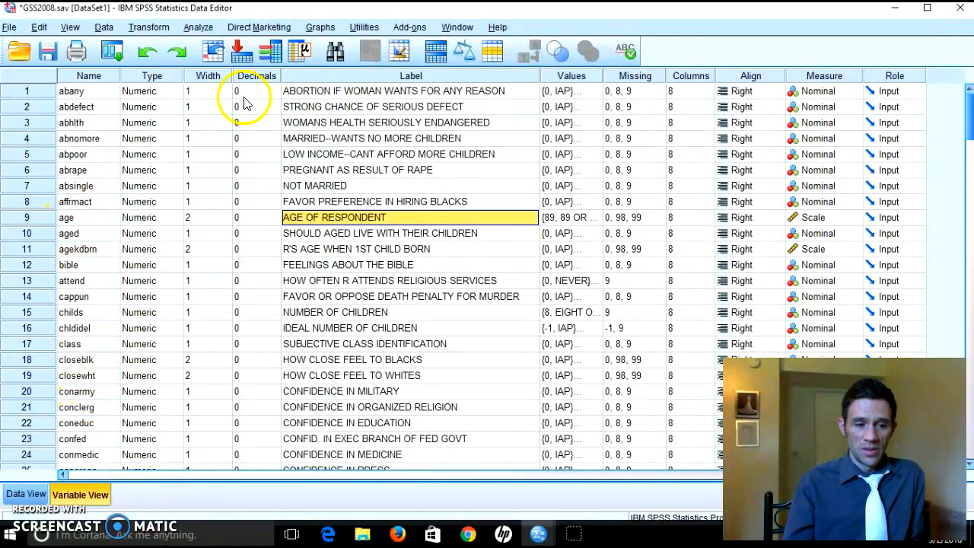
{"action": "left_click", "coordinate": [200, 30]}
{"action": "mouse_move", "coordinate": [220, 66]}
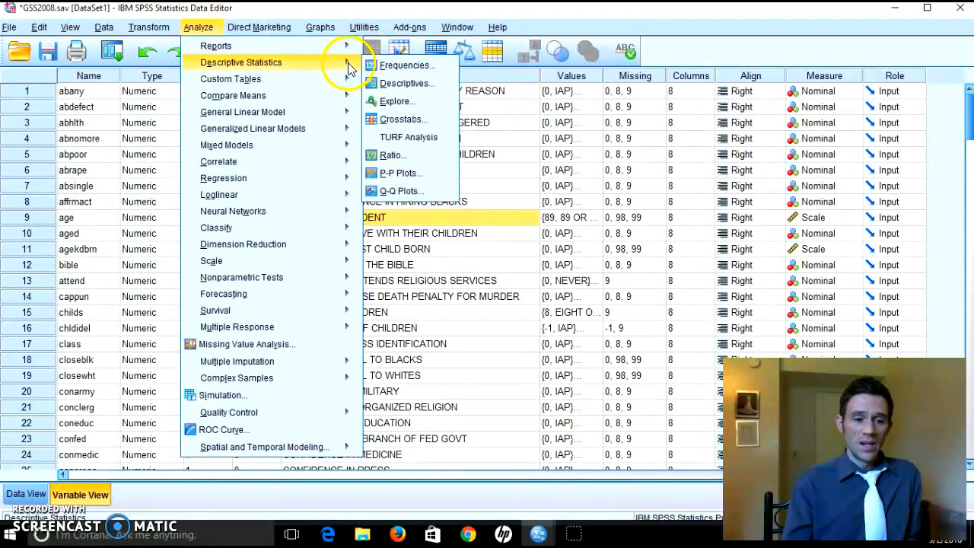
{"action": "left_click", "coordinate": [401, 68]}
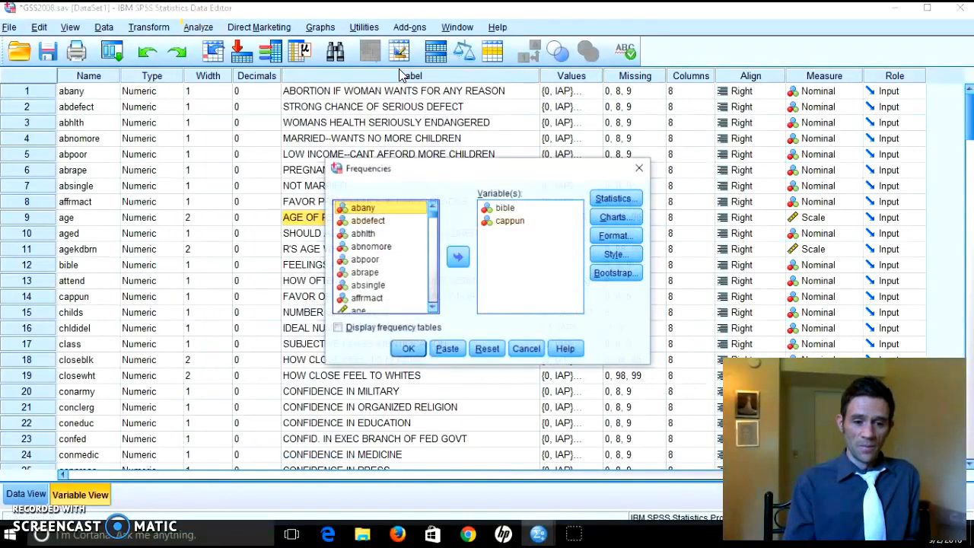
{"action": "double_click", "coordinate": [509, 209]}
{"action": "double_click", "coordinate": [508, 209]}
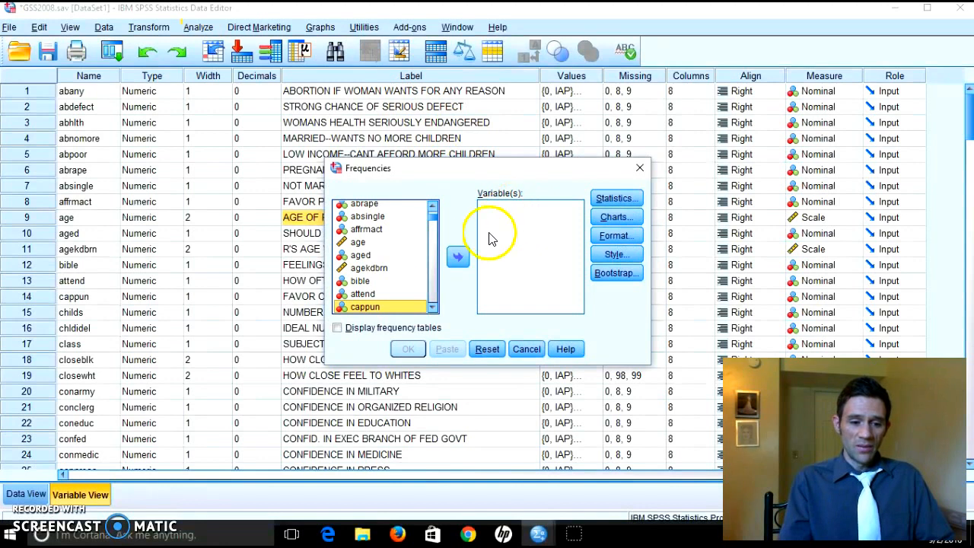
{"action": "left_click", "coordinate": [384, 255]}
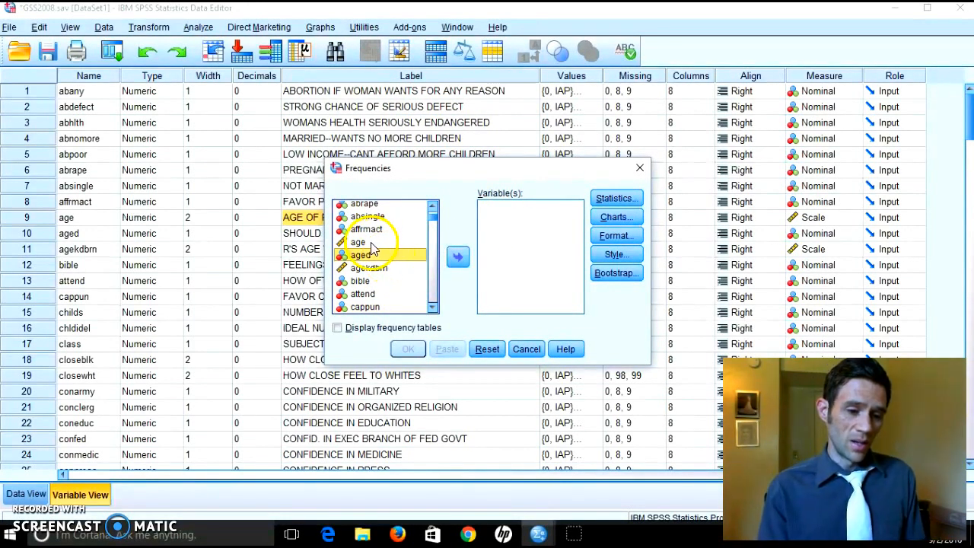
{"action": "mouse_move", "coordinate": [434, 216]}
{"action": "left_mouse_down"}
{"action": "mouse_move", "coordinate": [435, 304]}
{"action": "mouse_move", "coordinate": [435, 207]}
{"action": "left_mouse_up"}
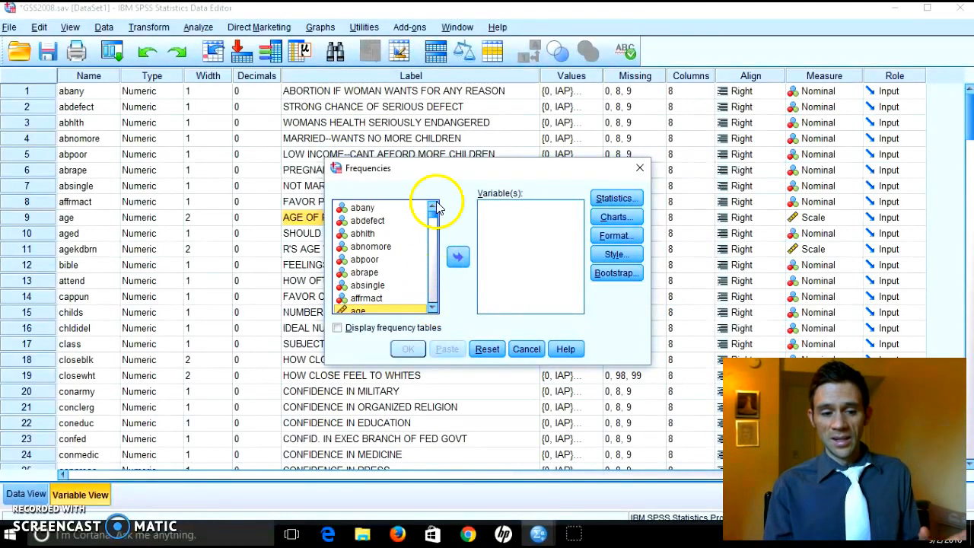
{"action": "left_click", "coordinate": [396, 260]}
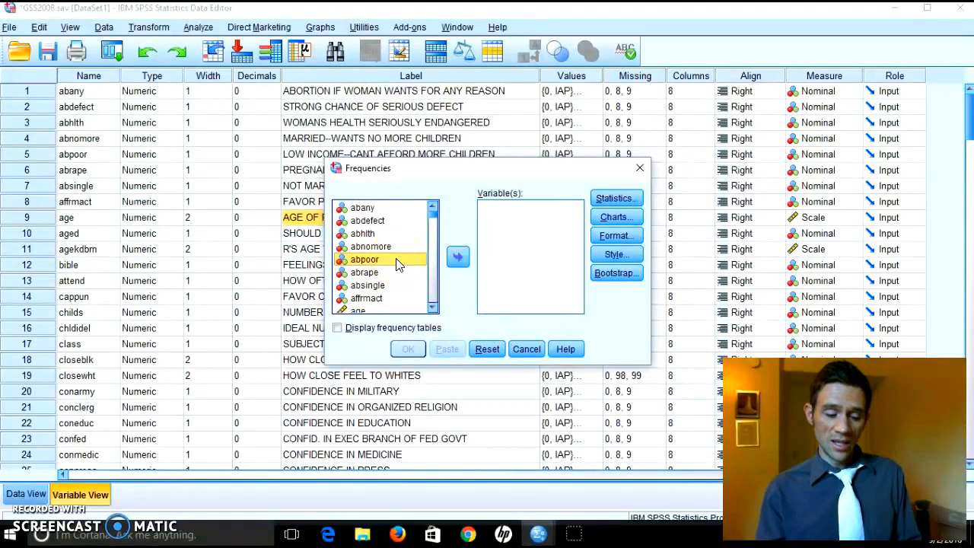
{"action": "key", "text": "Down"}
{"action": "key", "text": "Down"}
{"action": "key", "text": "Down"}
{"action": "key", "text": "Down"}
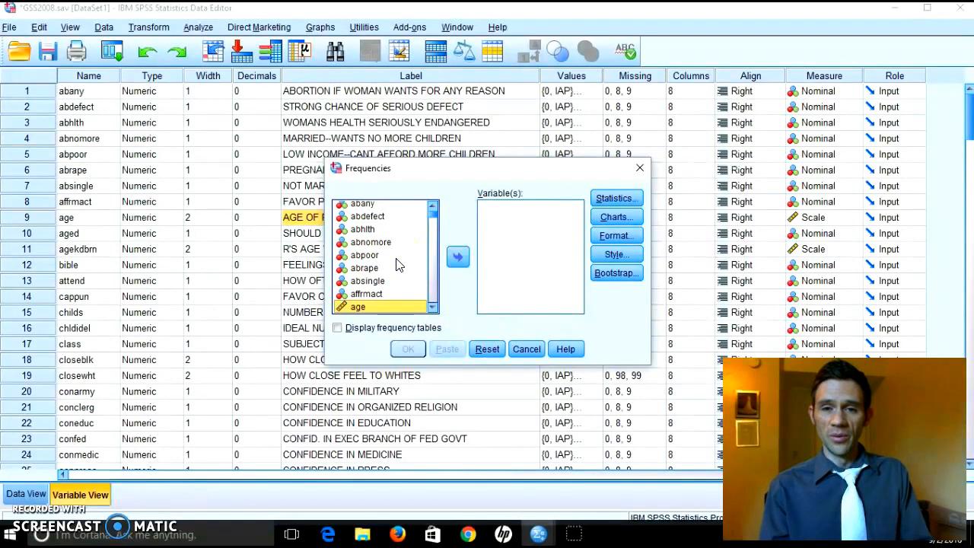
{"action": "left_click", "coordinate": [457, 259]}
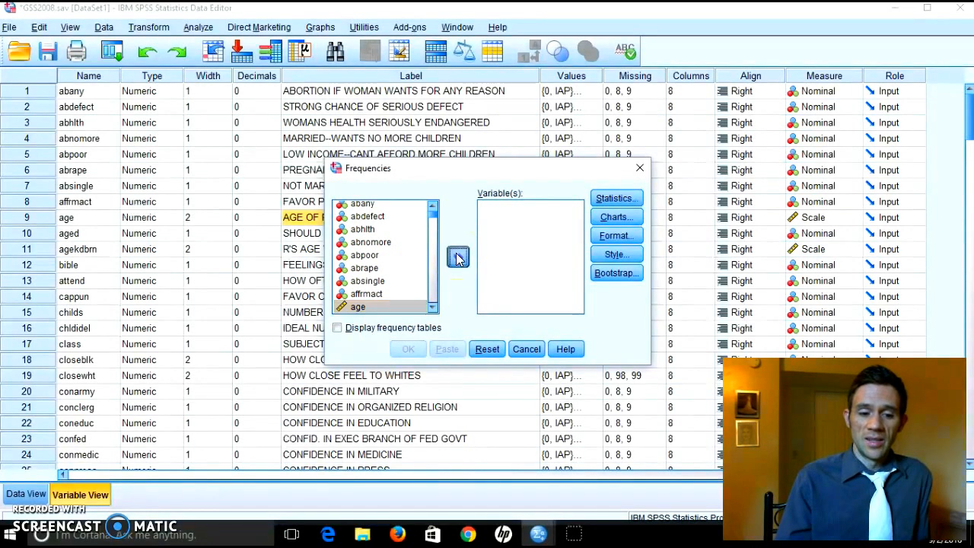
{"action": "left_click", "coordinate": [388, 282]}
{"action": "key", "text": "Down"}
{"action": "key", "text": "Down"}
{"action": "key", "text": "Down"}
{"action": "key", "text": "Down"}
{"action": "key", "text": "Down"}
{"action": "key", "text": "Down"}
{"action": "key", "text": "Down"}
{"action": "key", "text": "Down"}
{"action": "key", "text": "Down"}
{"action": "key", "text": "Down"}
{"action": "key", "text": "Down"}
{"action": "key", "text": "Down"}
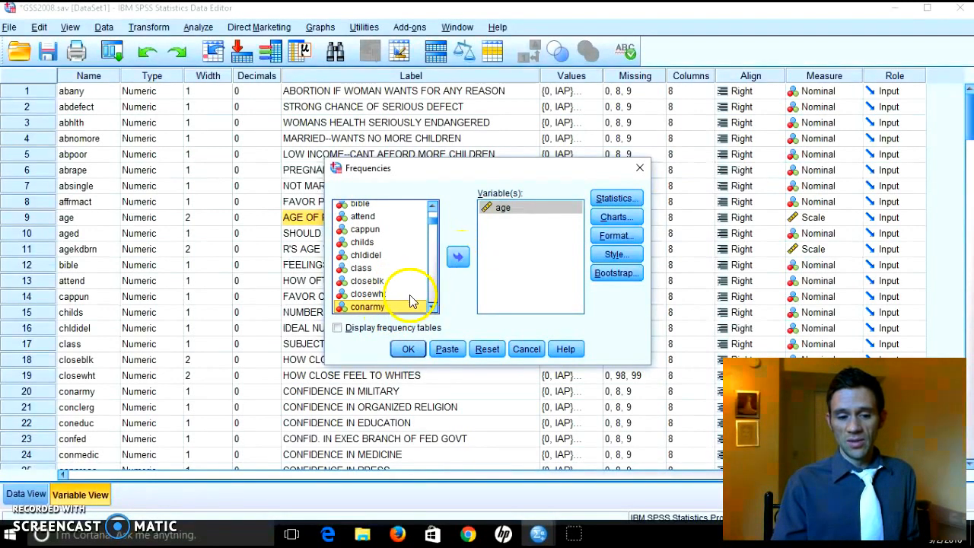
{"action": "double_click", "coordinate": [396, 308]}
{"action": "left_click", "coordinate": [613, 202]}
{"action": "left_click", "coordinate": [618, 199]}
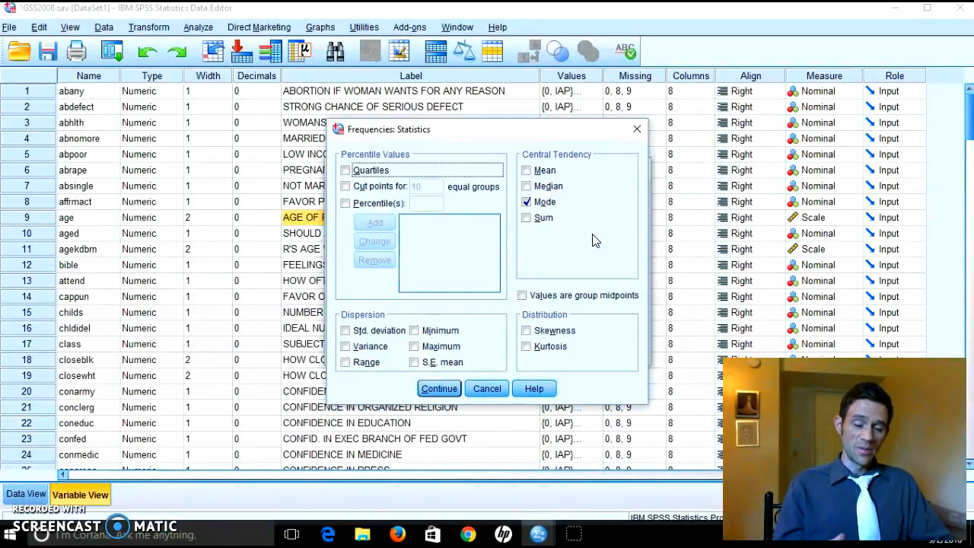
{"action": "left_click", "coordinate": [527, 171]}
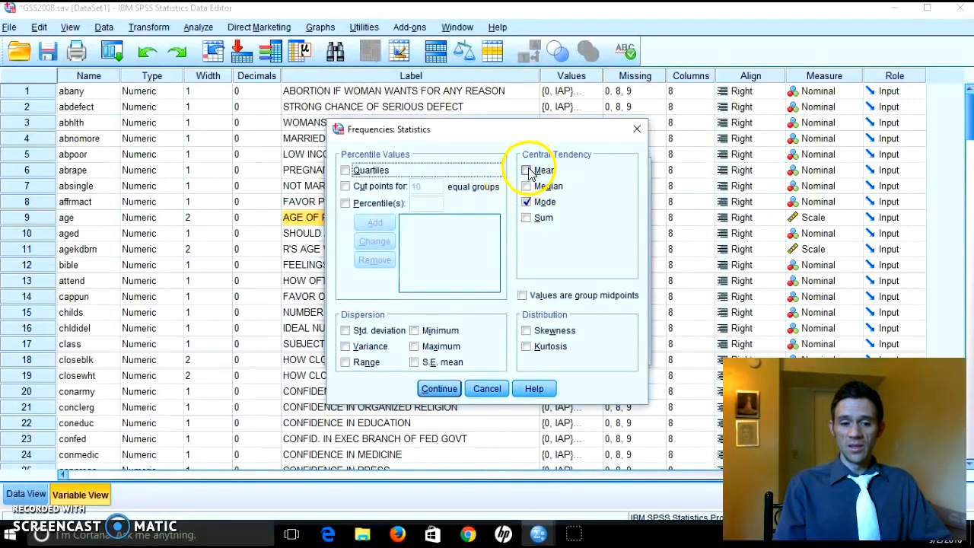
{"action": "left_click", "coordinate": [528, 187]}
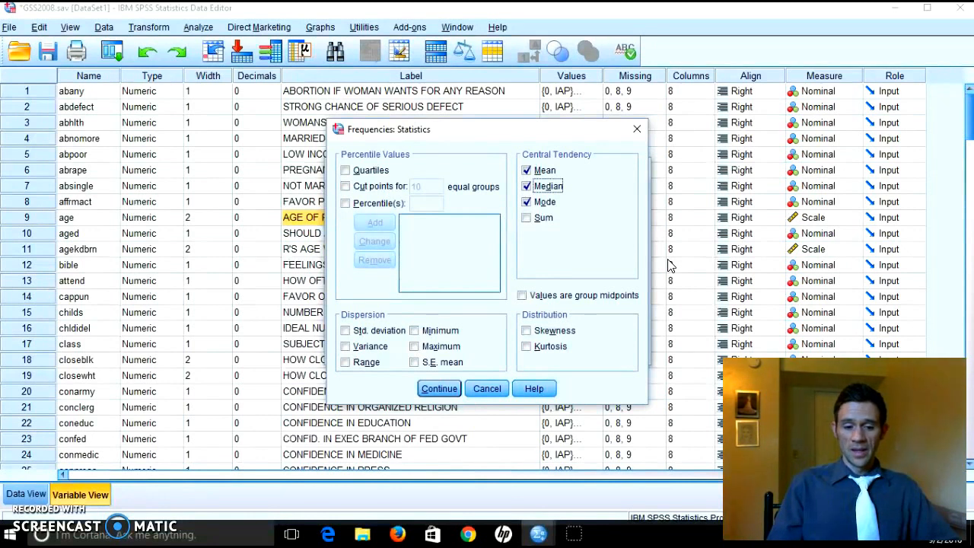
{"action": "left_click", "coordinate": [493, 391]}
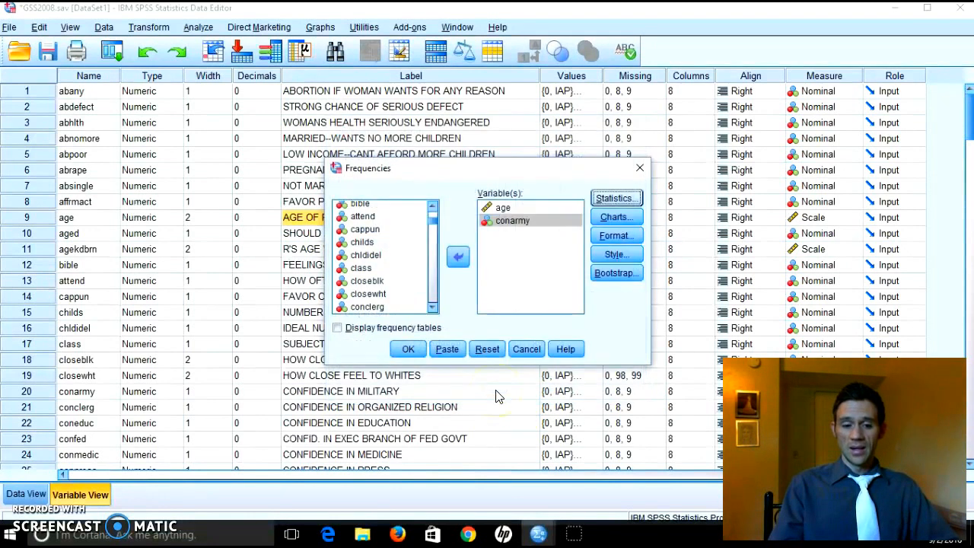
{"action": "left_click", "coordinate": [526, 348]}
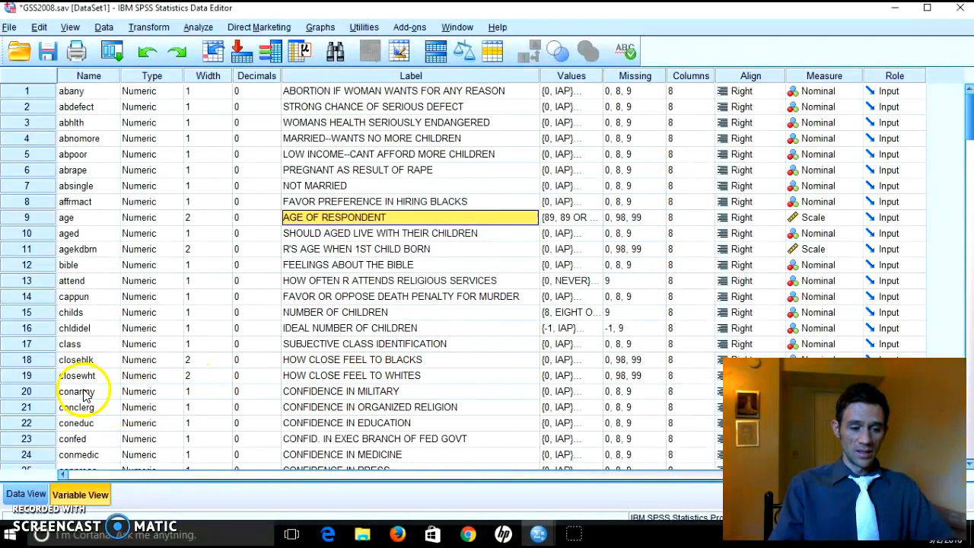
Step: Examine the value labels defined for the conarmy variable and close them unchanged
{"action": "left_click", "coordinate": [51, 393]}
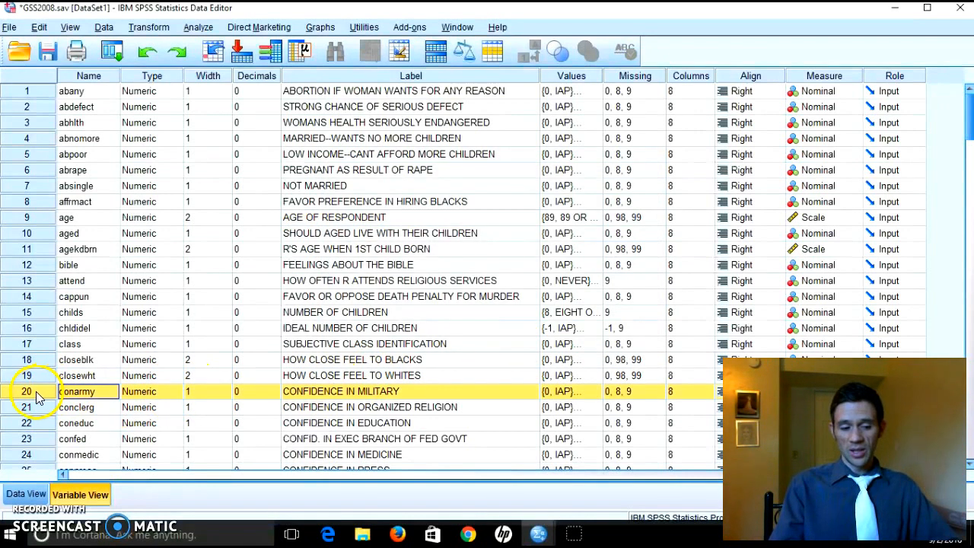
{"action": "left_click", "coordinate": [584, 392]}
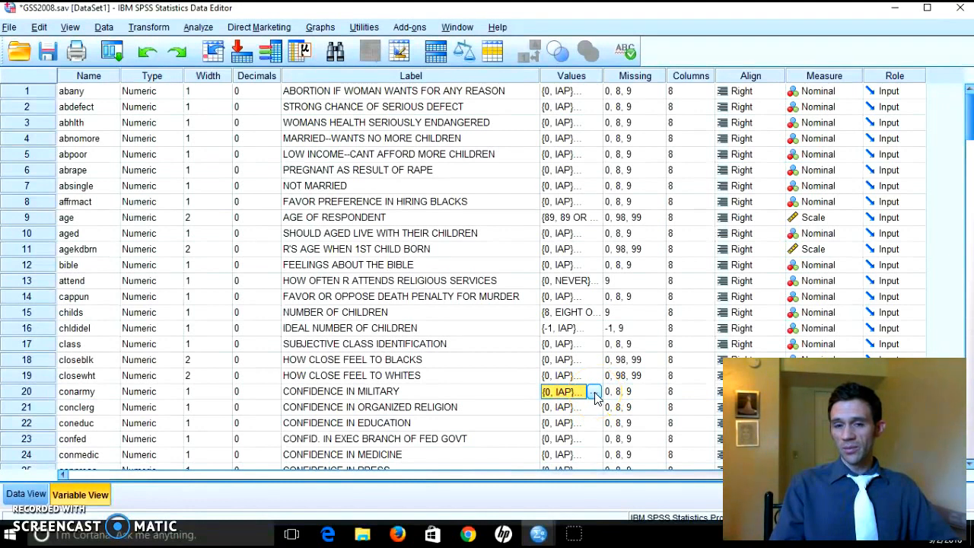
{"action": "left_click", "coordinate": [594, 391]}
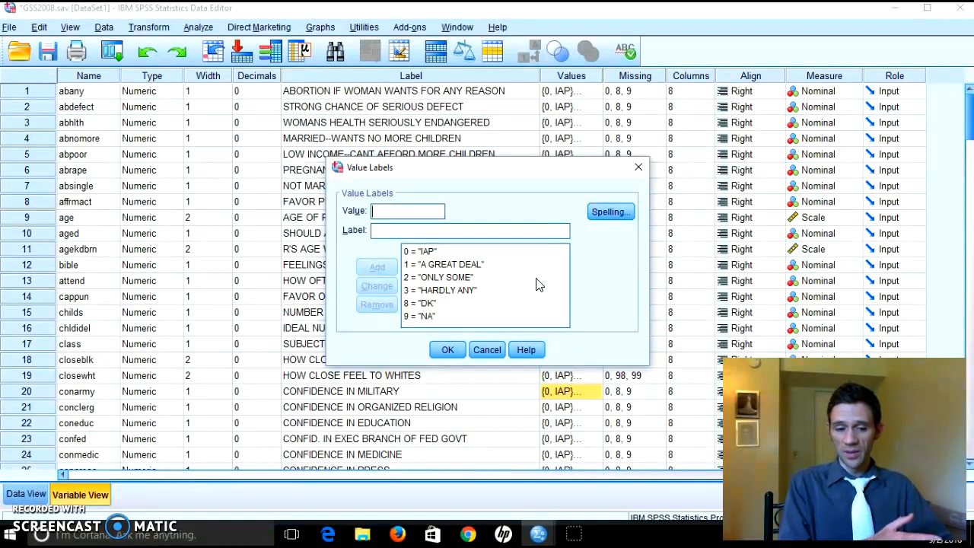
{"action": "left_click", "coordinate": [439, 348]}
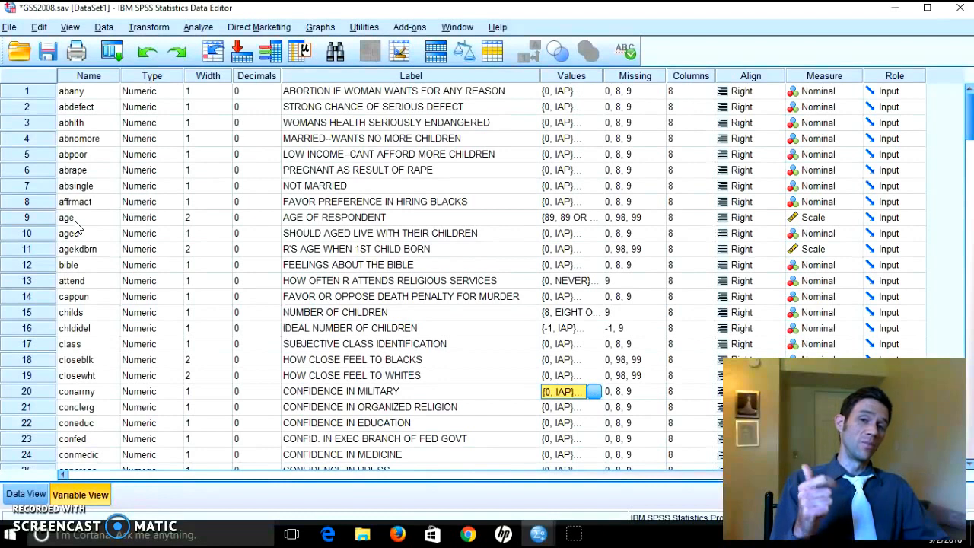
Step: Start a Frequencies analysis and remove bible and cappun from its analysis variables
{"action": "left_click", "coordinate": [200, 29]}
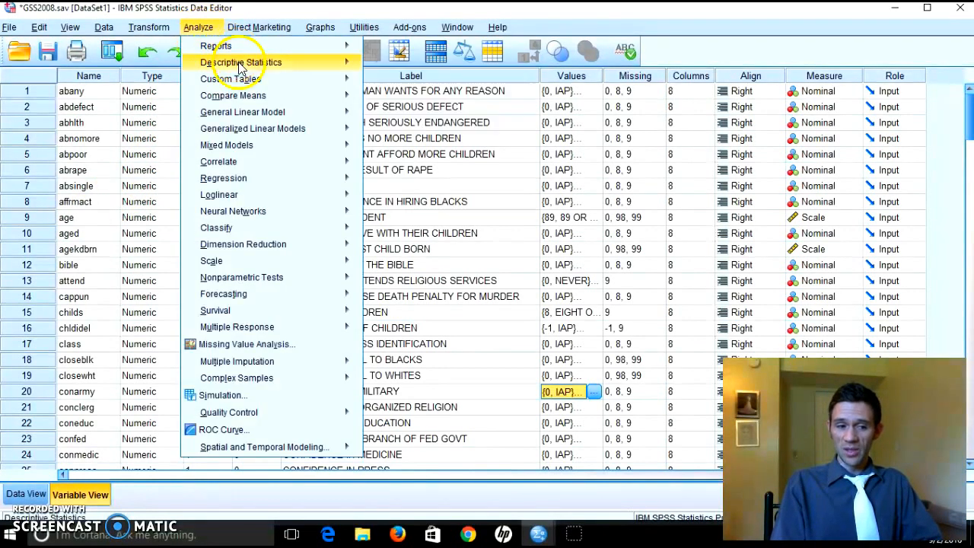
{"action": "mouse_move", "coordinate": [241, 69]}
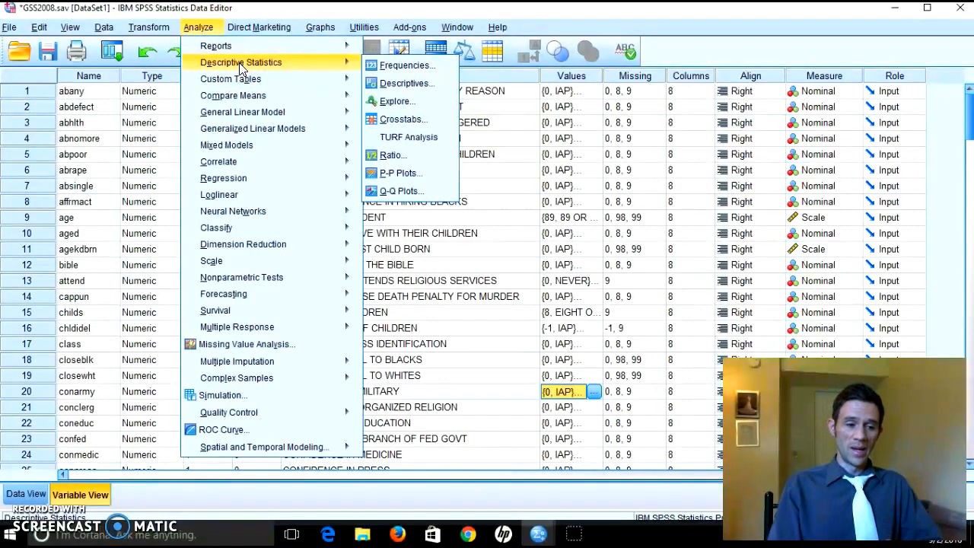
{"action": "left_click", "coordinate": [219, 65]}
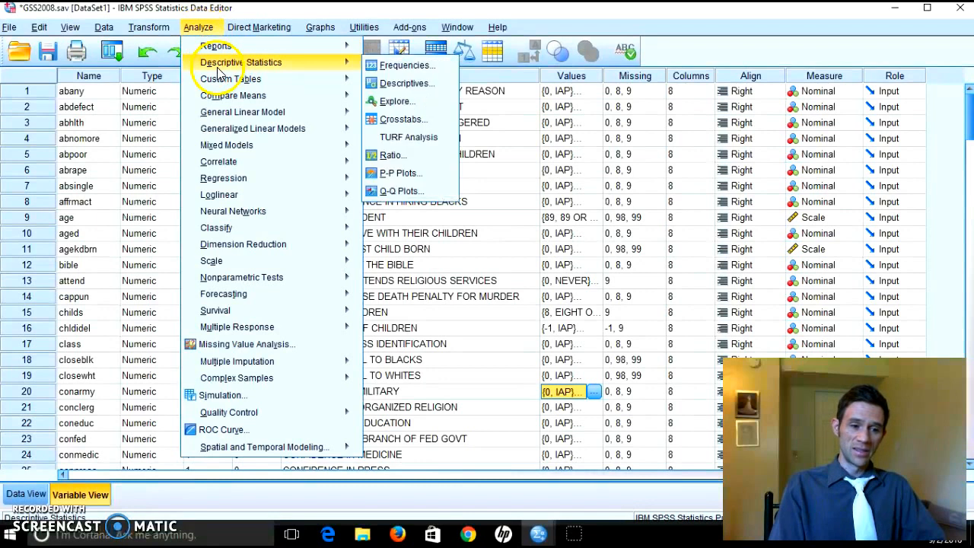
{"action": "left_click", "coordinate": [403, 66]}
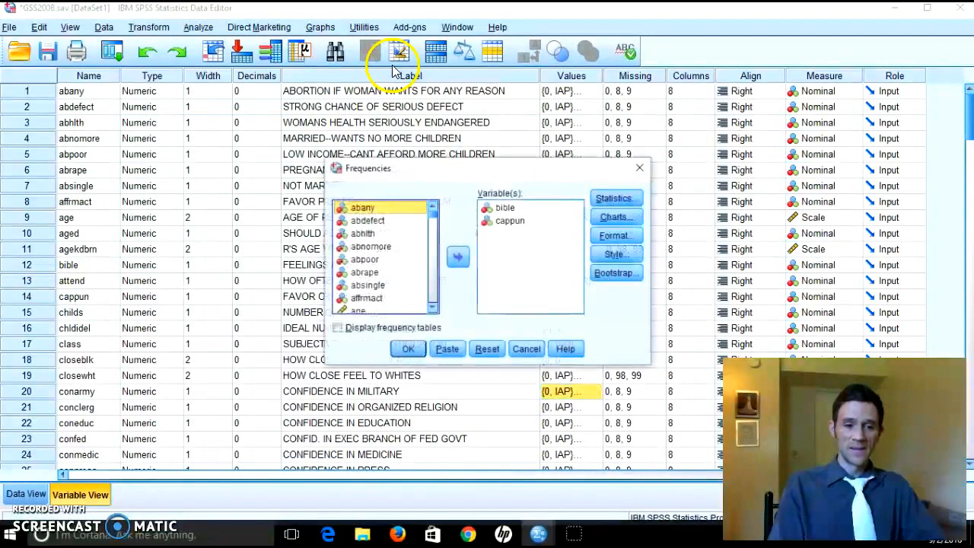
{"action": "double_click", "coordinate": [508, 209]}
{"action": "double_click", "coordinate": [508, 209]}
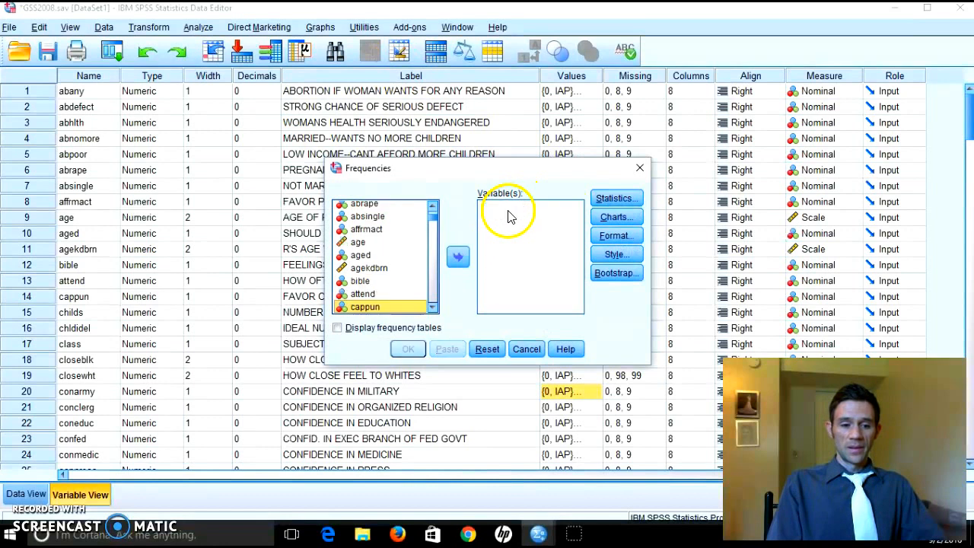
Step: Add age and conarmy as the analysis variables of the Frequencies procedure
{"action": "double_click", "coordinate": [380, 244]}
{"action": "left_click", "coordinate": [395, 282]}
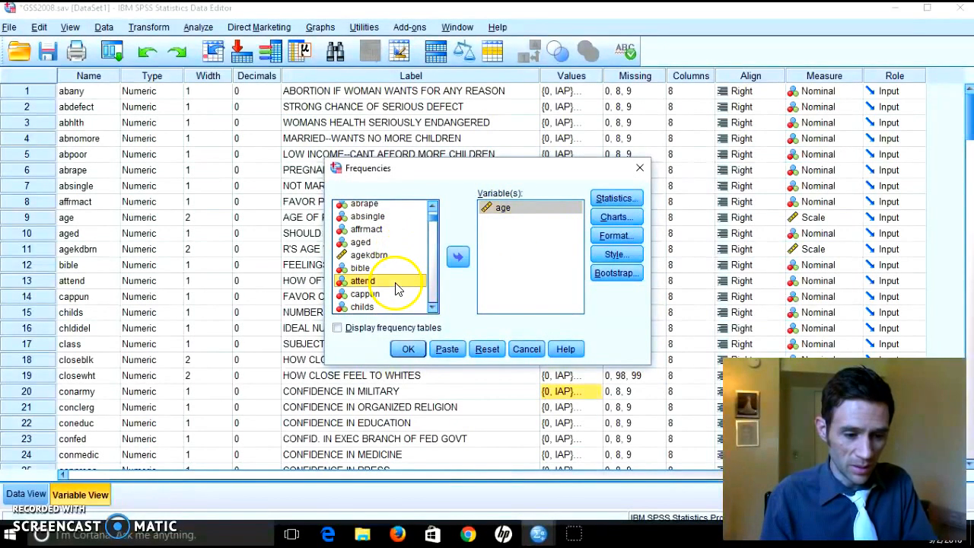
{"action": "key", "text": "Down"}
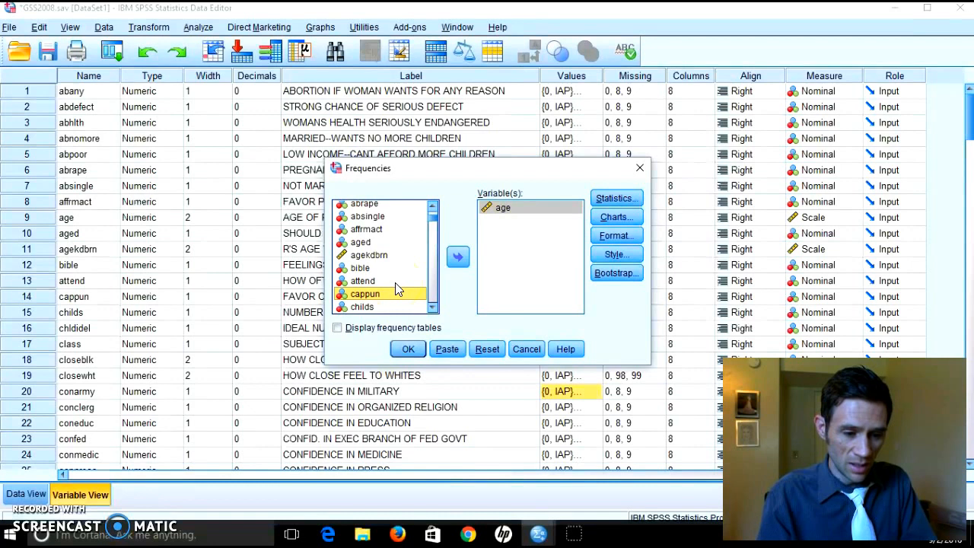
{"action": "key", "text": "Down"}
{"action": "key", "text": "Down"}
{"action": "key", "text": "Down"}
{"action": "key", "text": "Down"}
{"action": "key", "text": "Down"}
{"action": "key", "text": "Down"}
{"action": "left_click", "coordinate": [457, 259]}
Step: Request the mean and median alongside the mode, and run the Frequencies analysis without frequency tables
{"action": "left_click", "coordinate": [627, 198]}
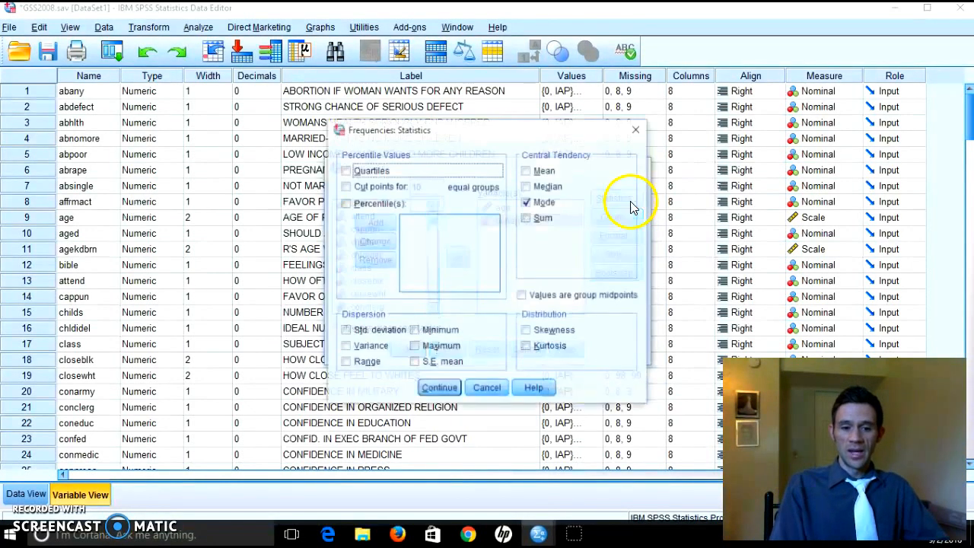
{"action": "left_click", "coordinate": [527, 171]}
{"action": "left_click", "coordinate": [528, 186]}
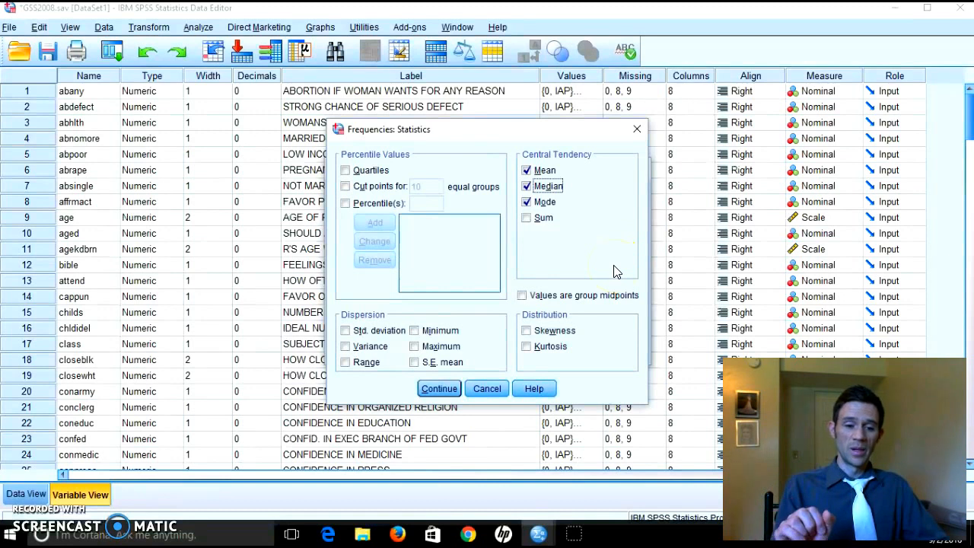
{"action": "left_click", "coordinate": [443, 389]}
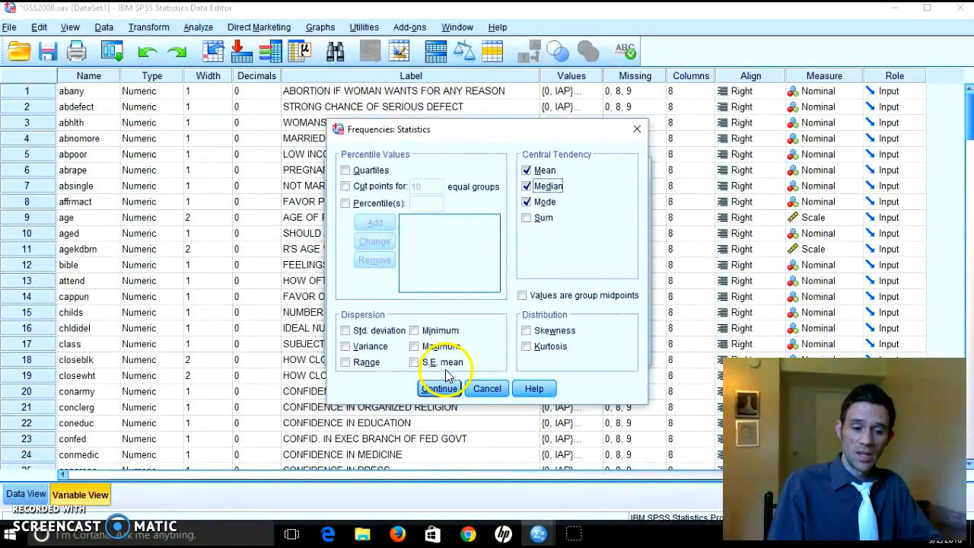
{"action": "left_click", "coordinate": [338, 327]}
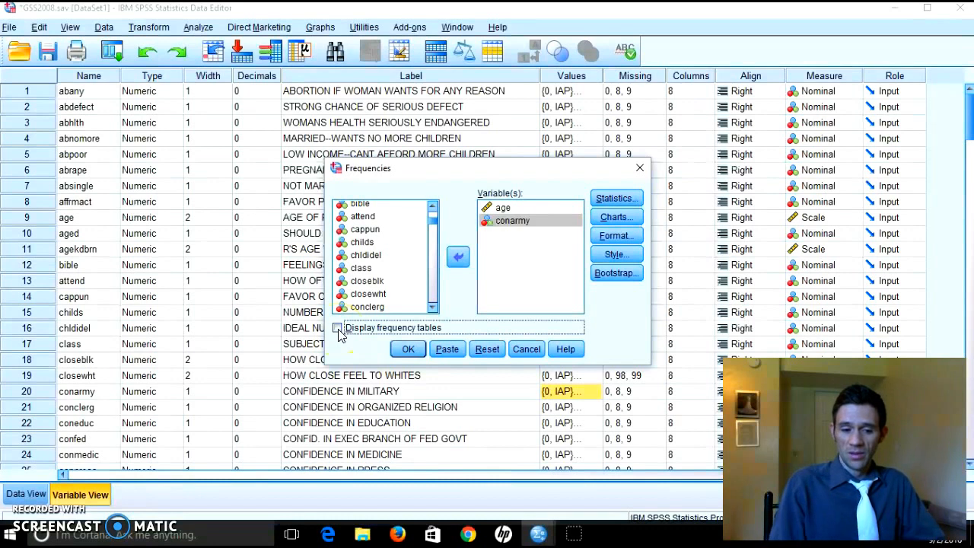
{"action": "left_click", "coordinate": [407, 349]}
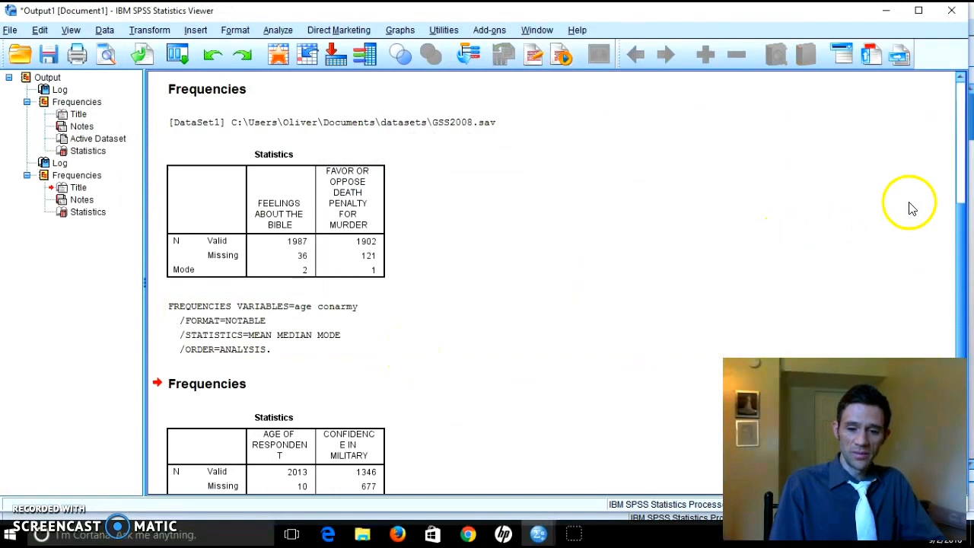
Step: Copy the Statistics table for age of respondent and confidence in military from the output
{"action": "left_click_drag", "start_coordinate": [956, 217], "coordinate": [960, 318]}
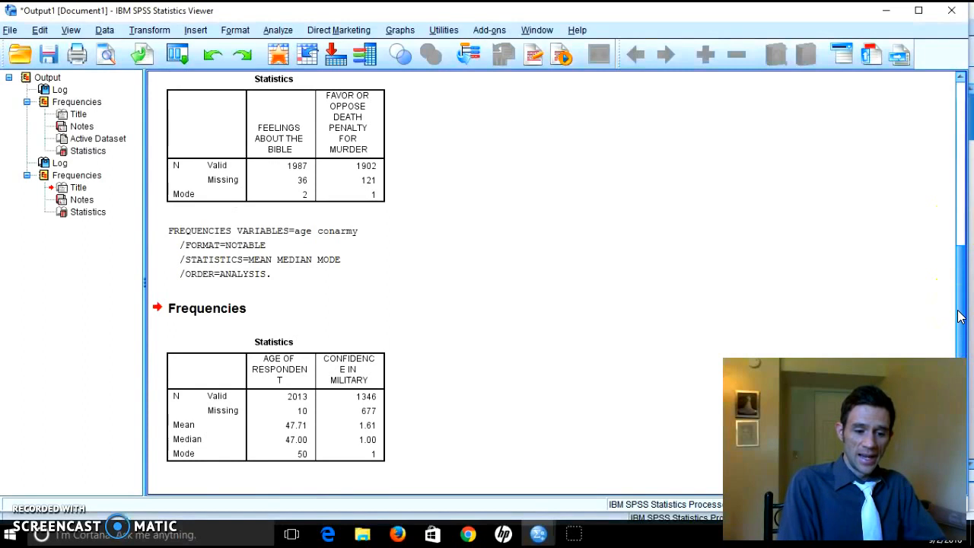
{"action": "left_click", "coordinate": [321, 401]}
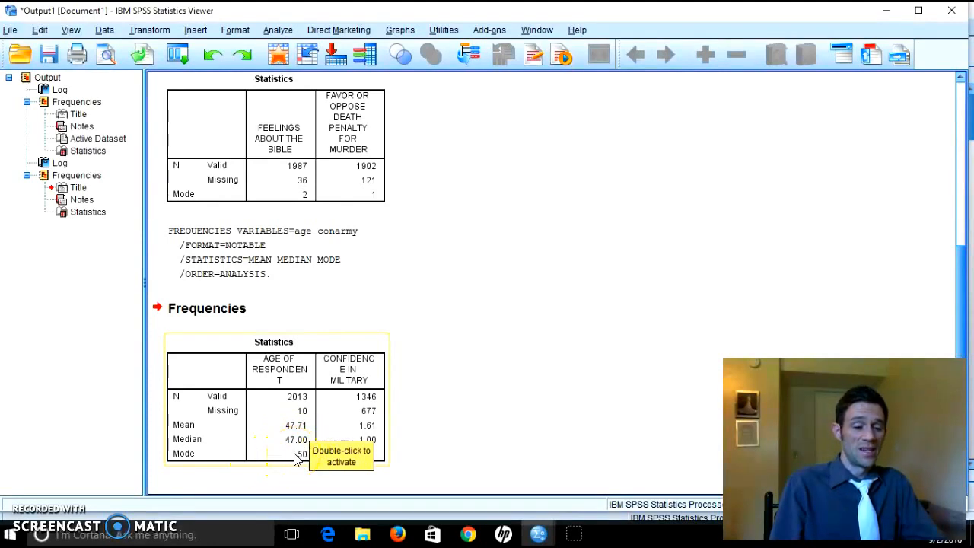
{"action": "left_click", "coordinate": [375, 428]}
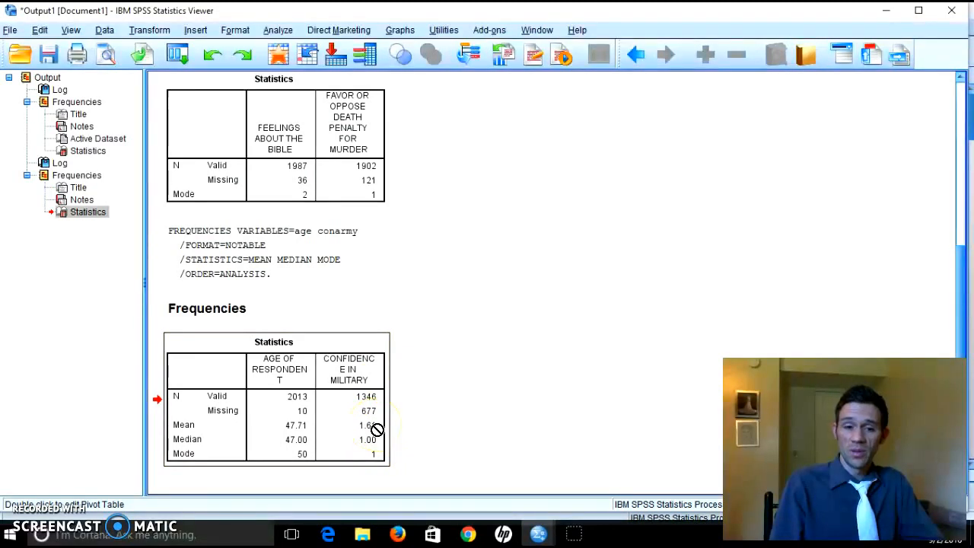
{"action": "left_click", "coordinate": [318, 428]}
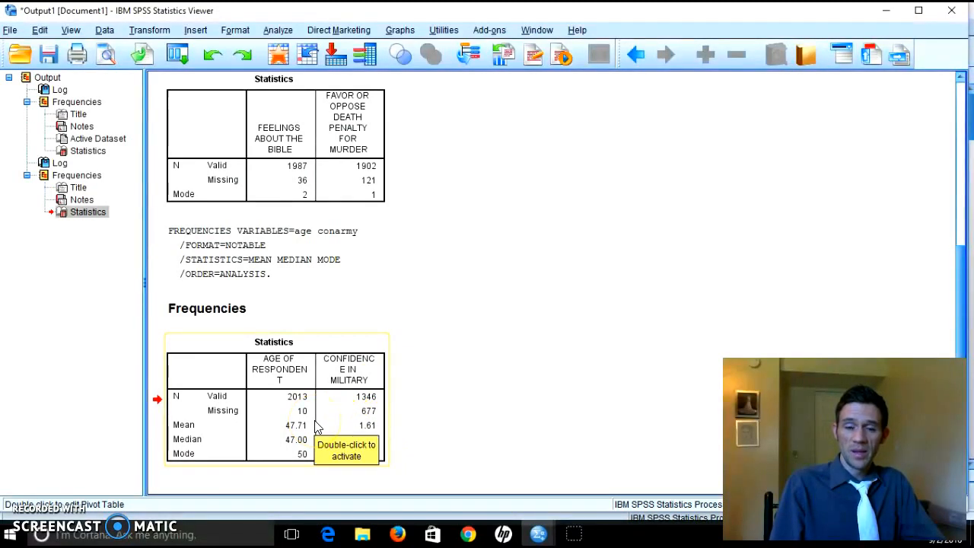
{"action": "right_click", "coordinate": [328, 418]}
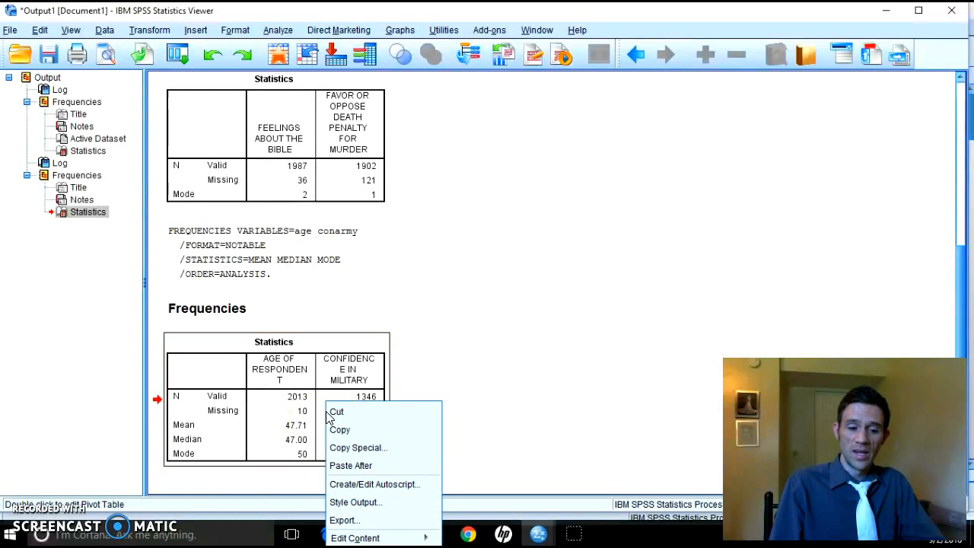
{"action": "left_click", "coordinate": [339, 430]}
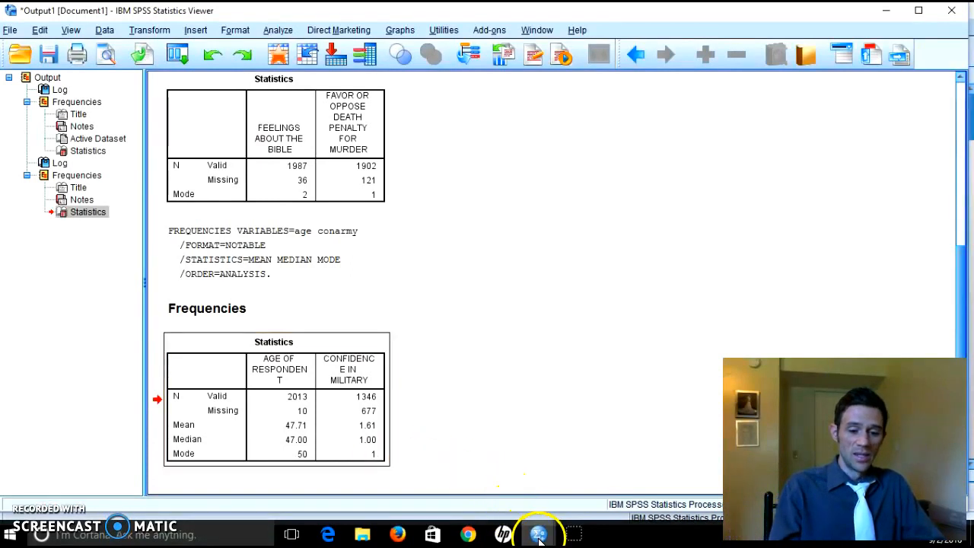
Step: Review conarmy's value labels in the Data Editor, close them unchanged and return to the output in the Statistics Viewer
{"action": "mouse_move", "coordinate": [538, 535]}
{"action": "left_click", "coordinate": [601, 499]}
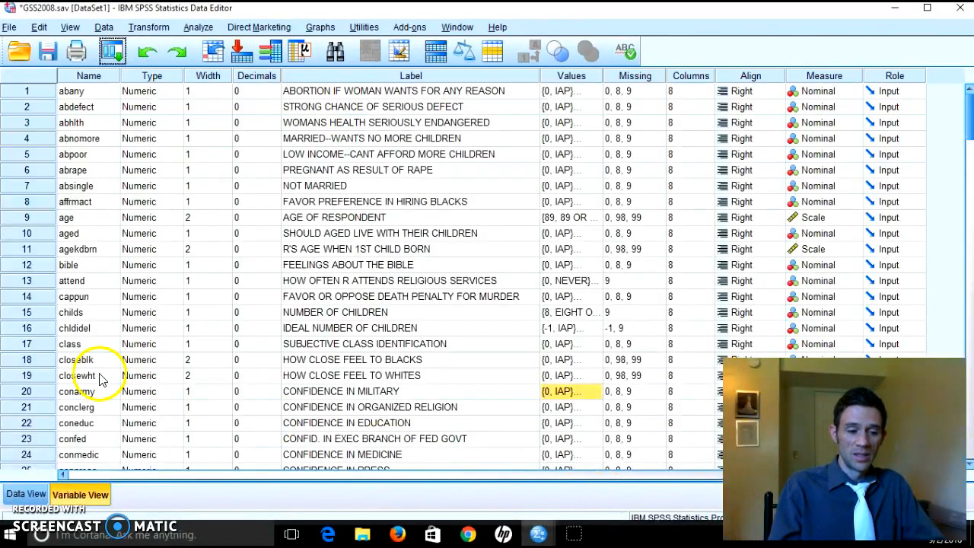
{"action": "left_click", "coordinate": [19, 399]}
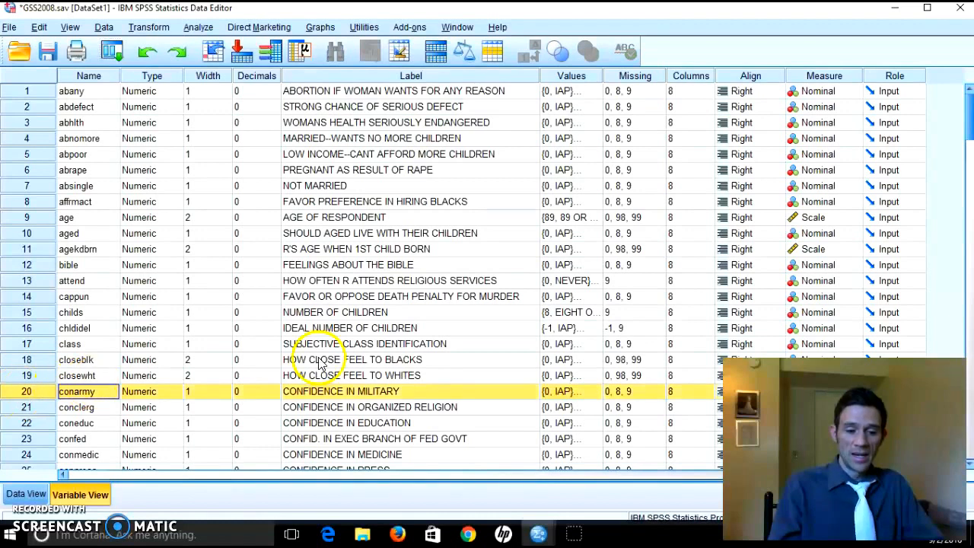
{"action": "left_click", "coordinate": [599, 395]}
{"action": "left_click", "coordinate": [599, 393]}
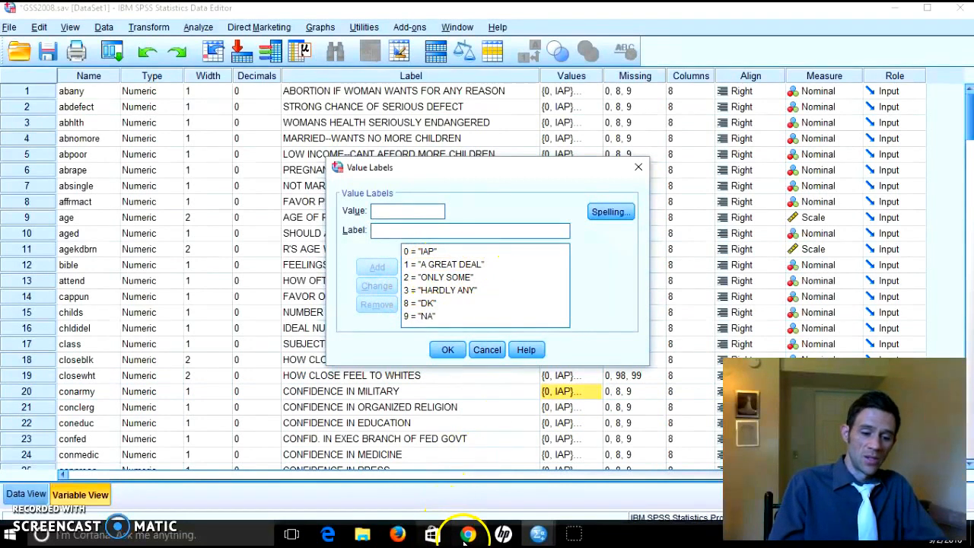
{"action": "mouse_move", "coordinate": [472, 537]}
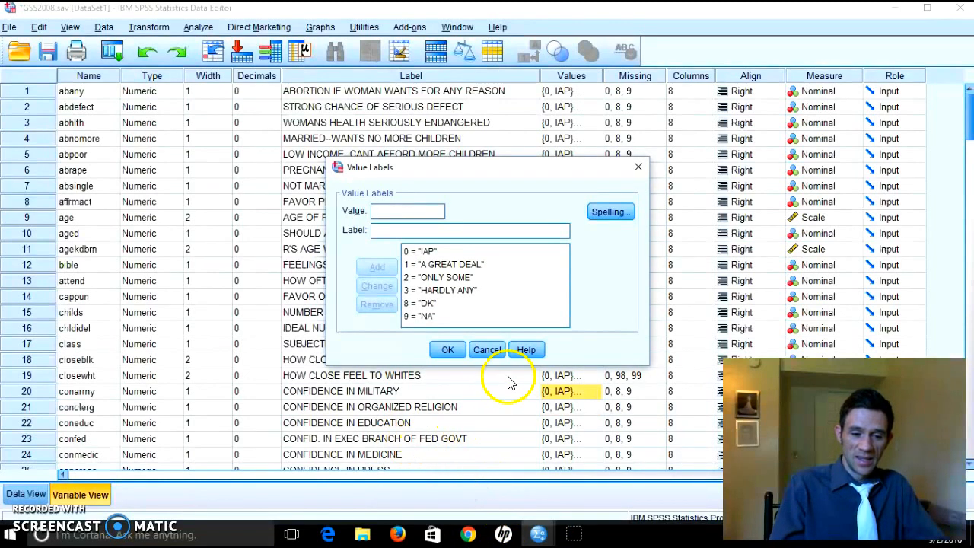
{"action": "left_click", "coordinate": [486, 349]}
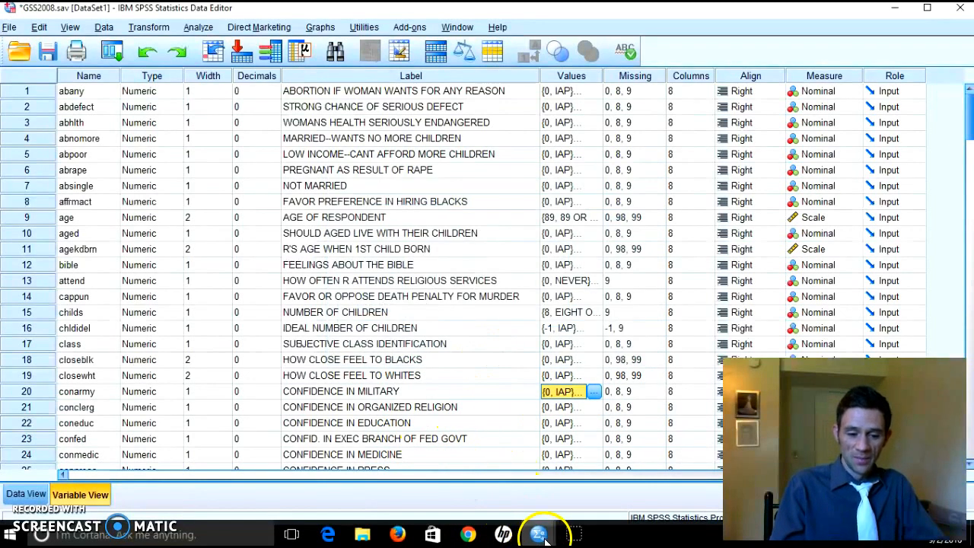
{"action": "mouse_move", "coordinate": [538, 529]}
{"action": "left_click", "coordinate": [495, 502]}
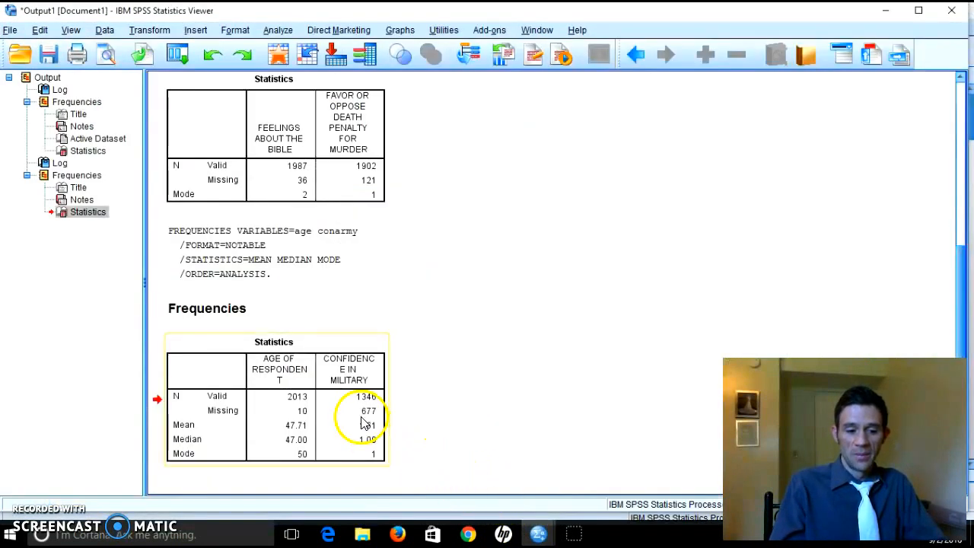